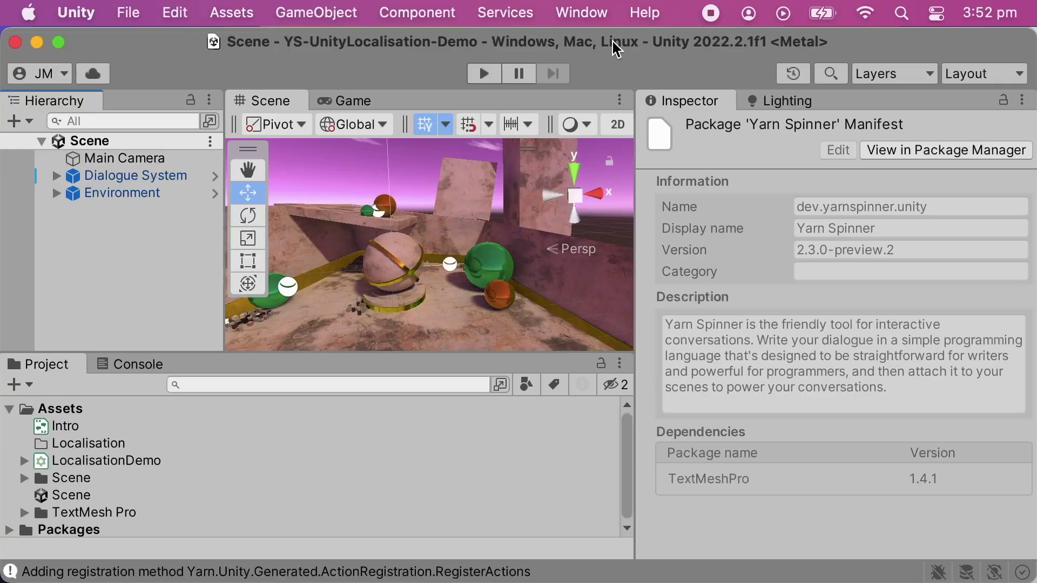
- Install the Localization package from the Unity Registry through the Package Manager
{"action": "left_click", "coordinate": [606, 15]}
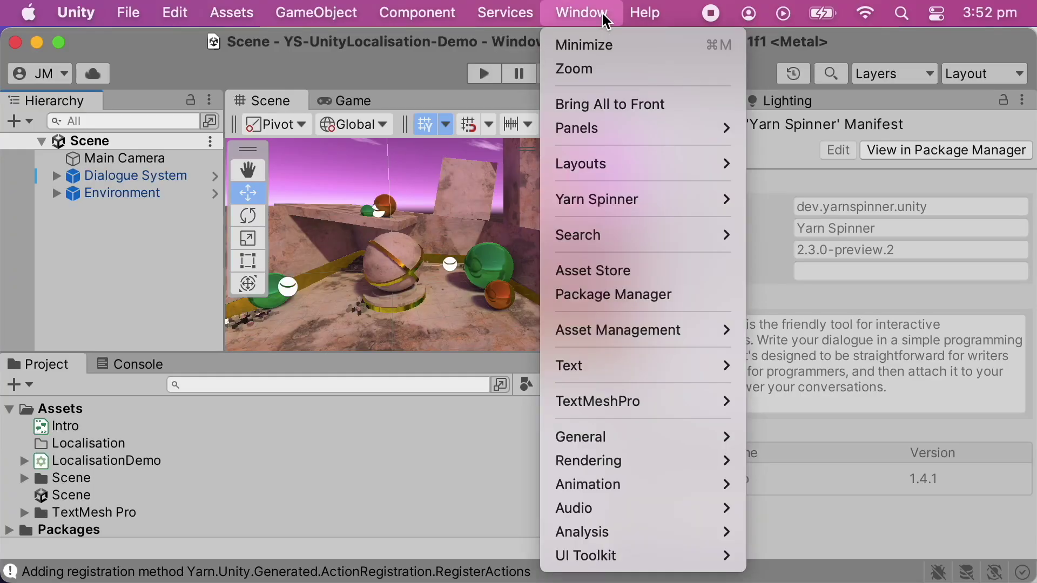
{"action": "left_click", "coordinate": [600, 296]}
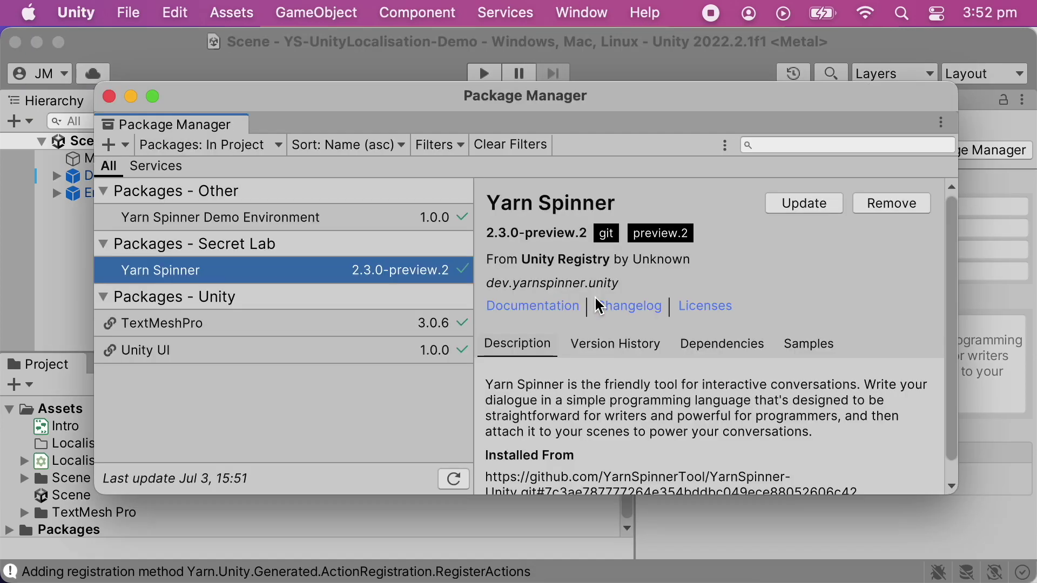
{"action": "left_click", "coordinate": [261, 152]}
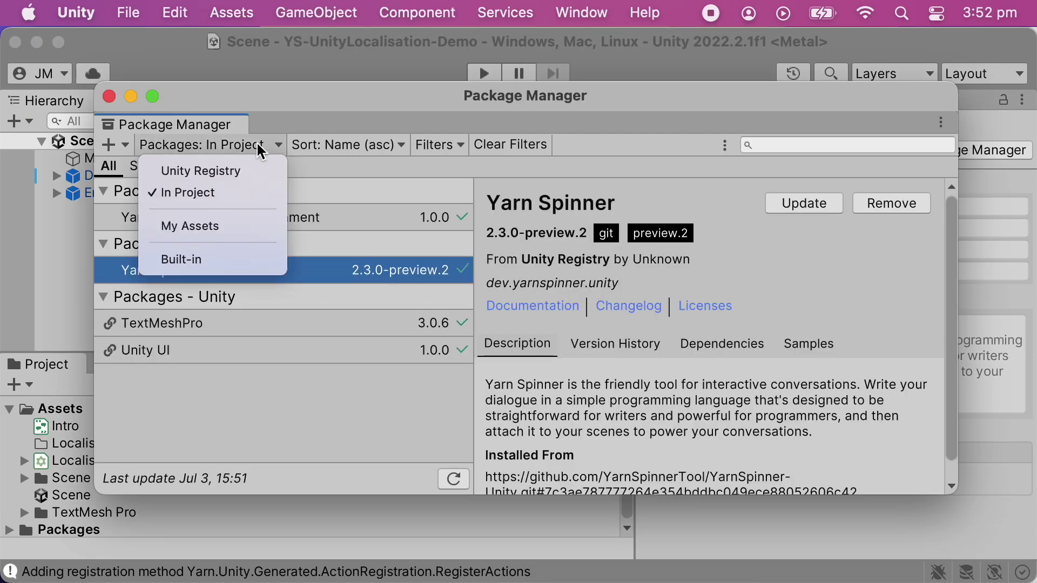
{"action": "left_click", "coordinate": [255, 170]}
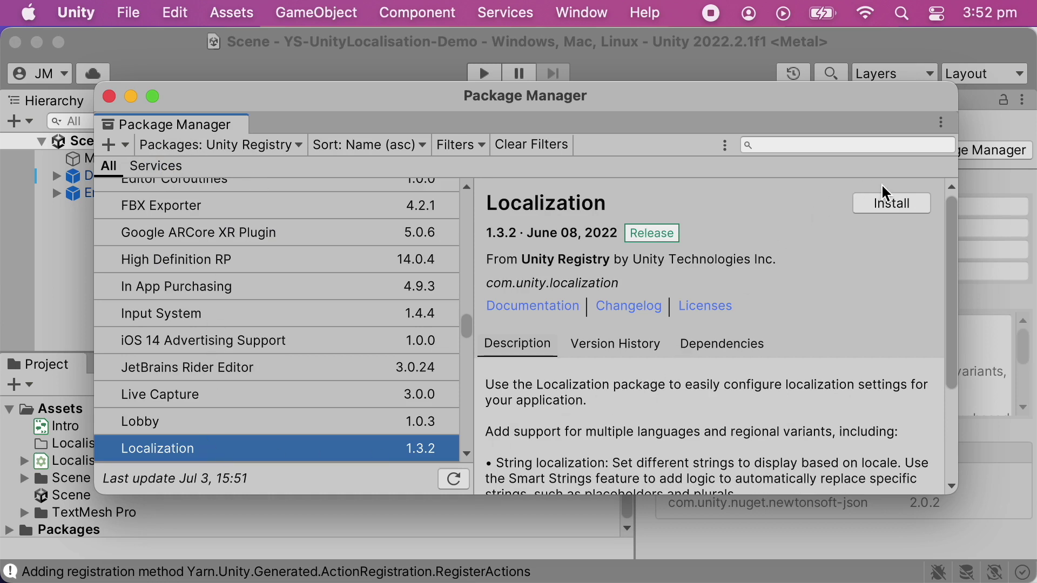
{"action": "left_click", "coordinate": [892, 205]}
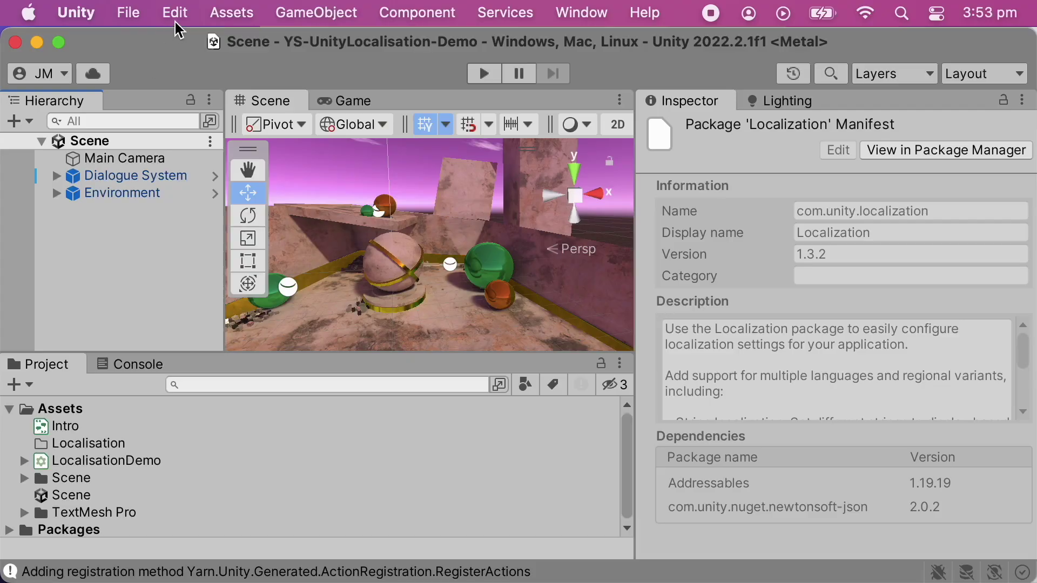
- Create a Localization Settings asset from Project Settings and save it in the Localisation folder
{"action": "left_click", "coordinate": [177, 20]}
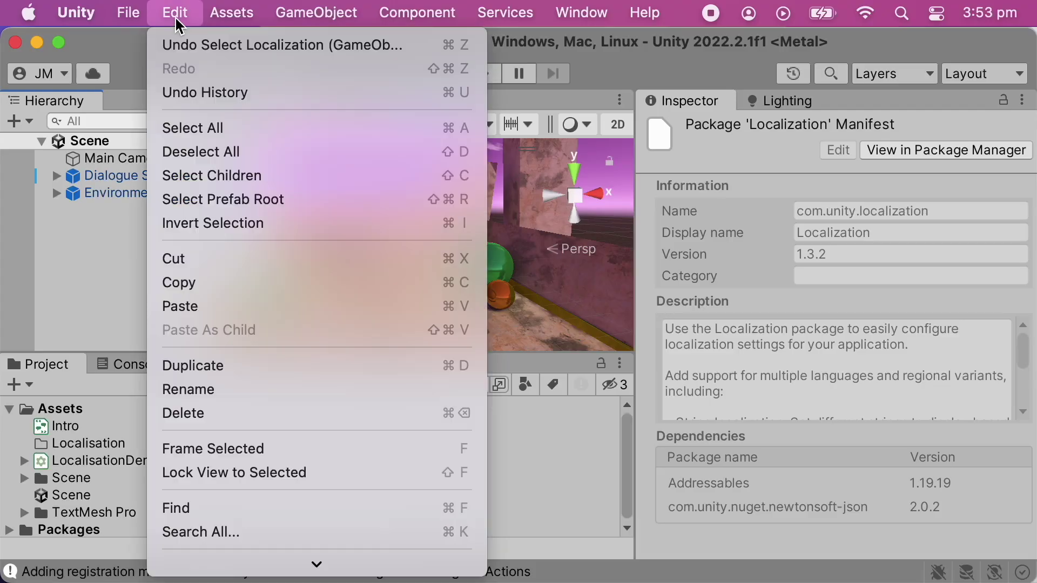
{"action": "scroll", "coordinate": [208, 167], "scroll_direction": "down", "scroll_amount": 5}
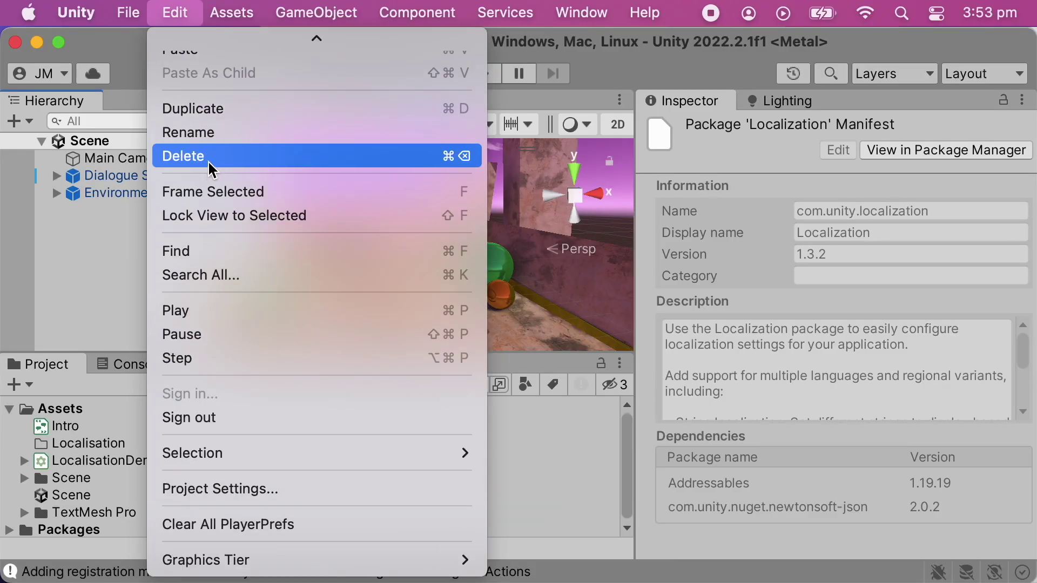
{"action": "left_click", "coordinate": [223, 492]}
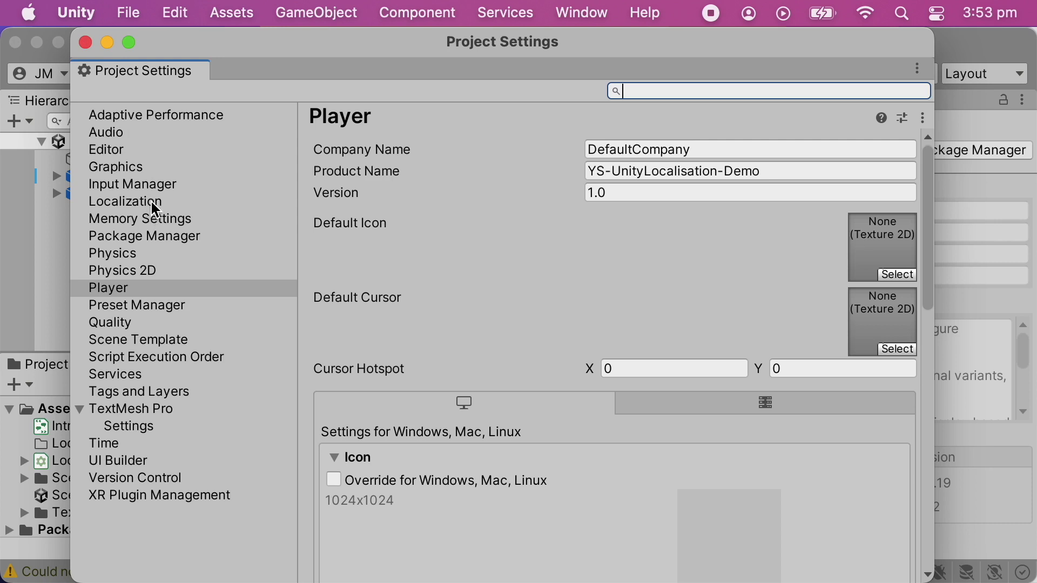
{"action": "left_click", "coordinate": [153, 204]}
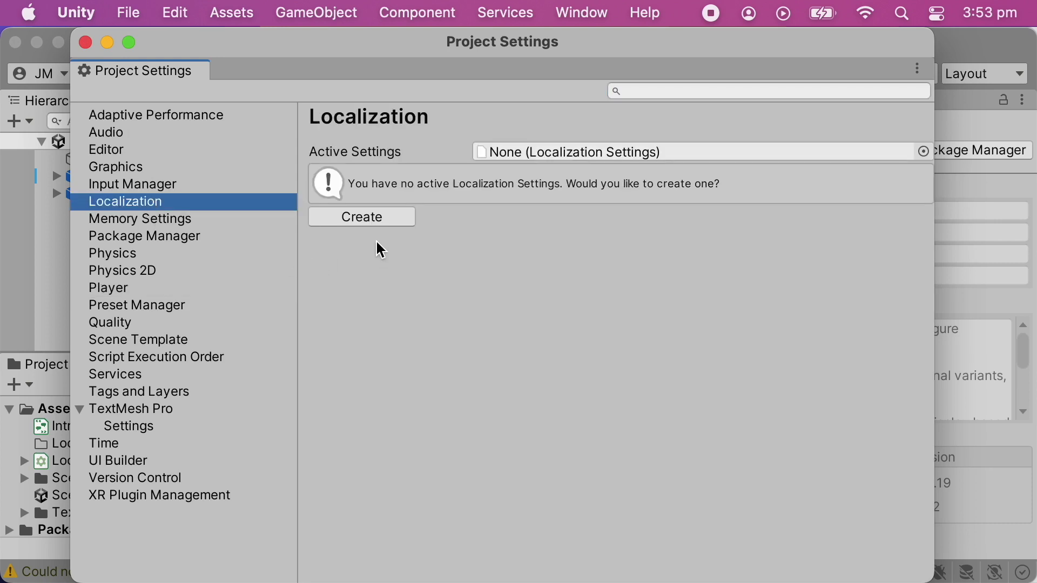
{"action": "left_click", "coordinate": [381, 219]}
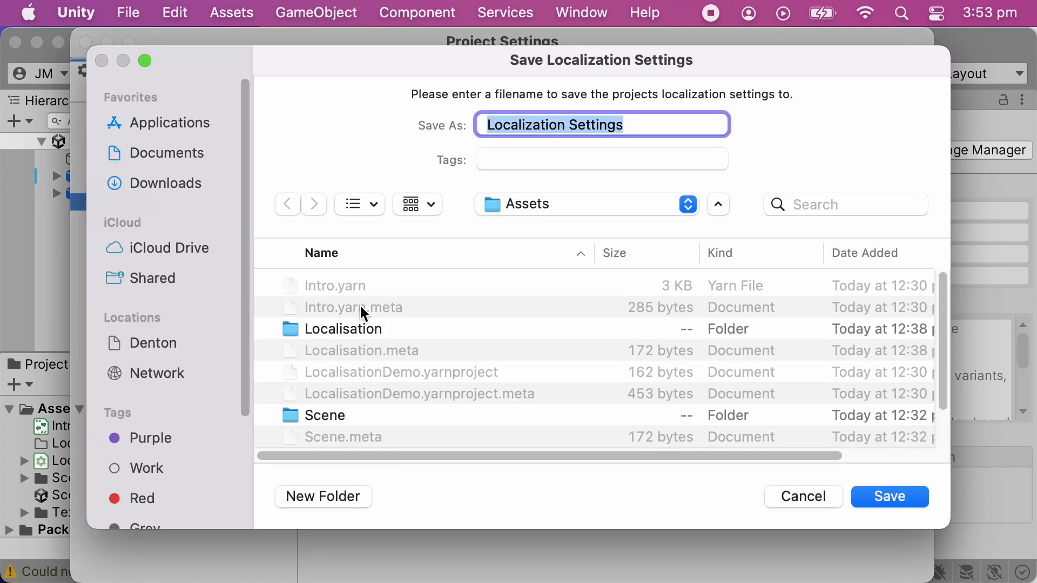
{"action": "double_click", "coordinate": [344, 329]}
{"action": "left_click", "coordinate": [887, 495]}
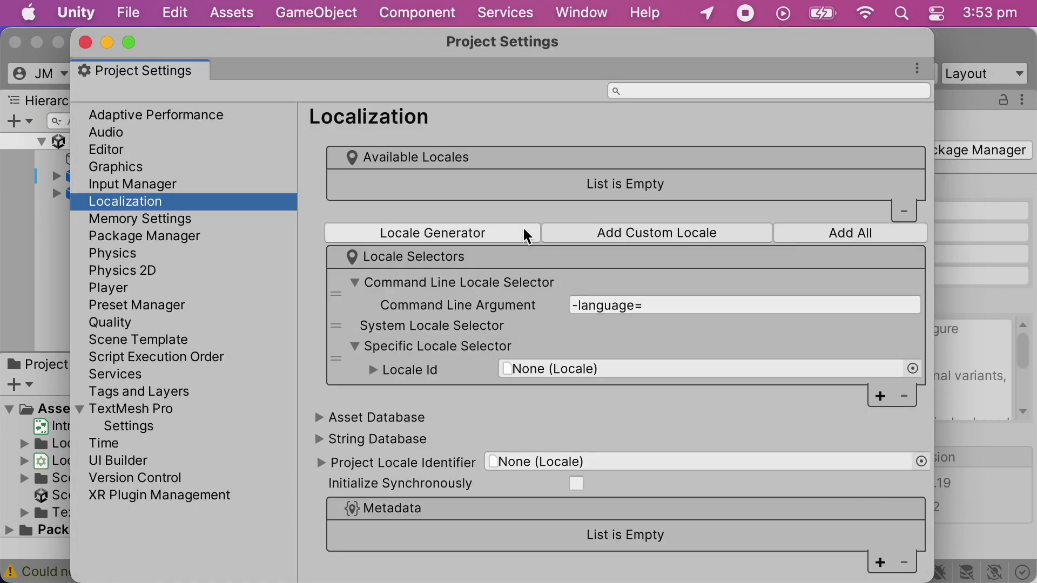
- In the Locale Generator, tick English (en) and Spanish (es) by searching for each
{"action": "left_click", "coordinate": [479, 232]}
{"action": "left_click", "coordinate": [583, 114]}
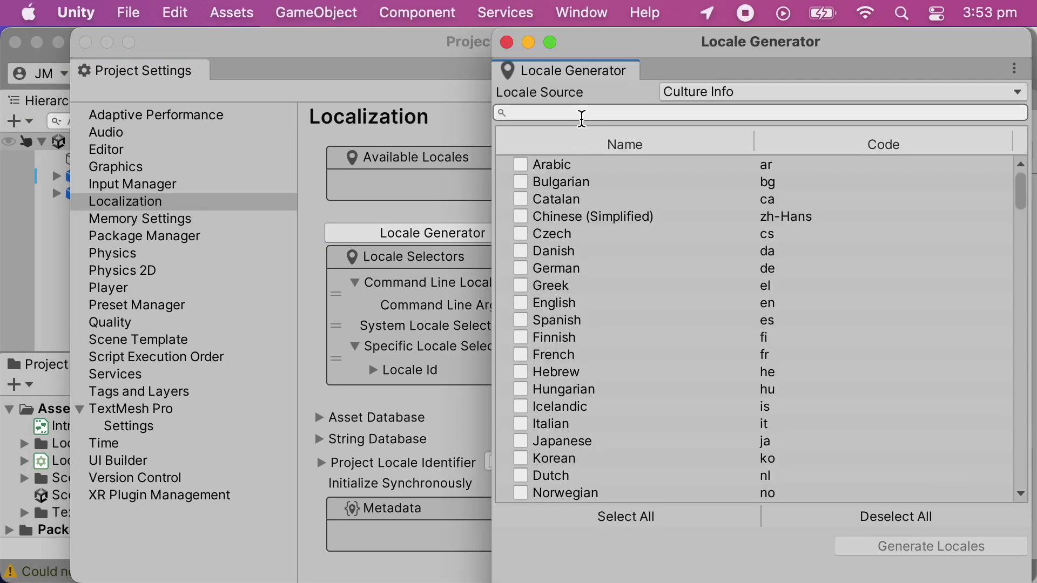
{"action": "type", "text": "english"}
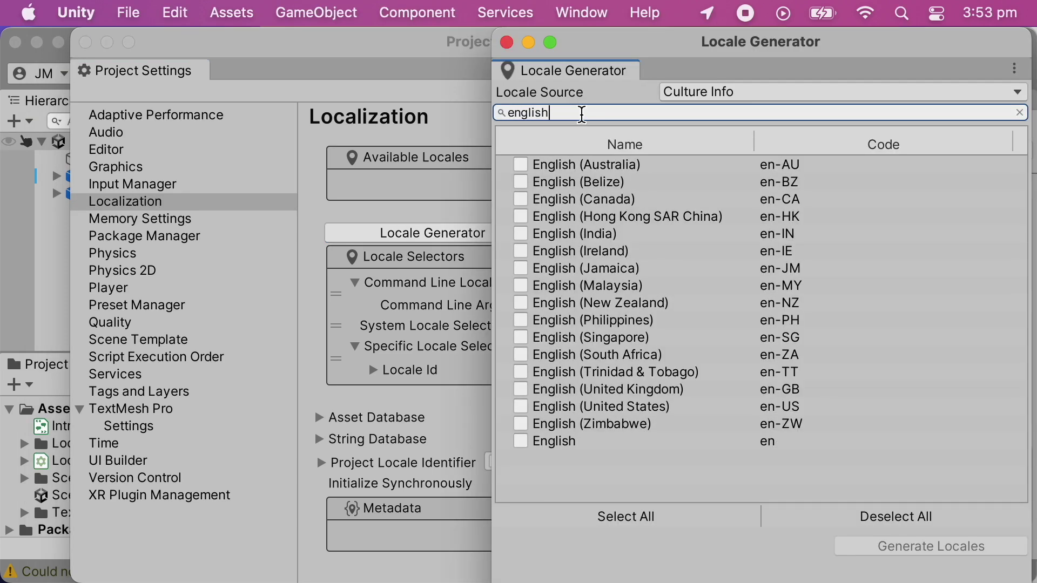
{"action": "left_click", "coordinate": [519, 442]}
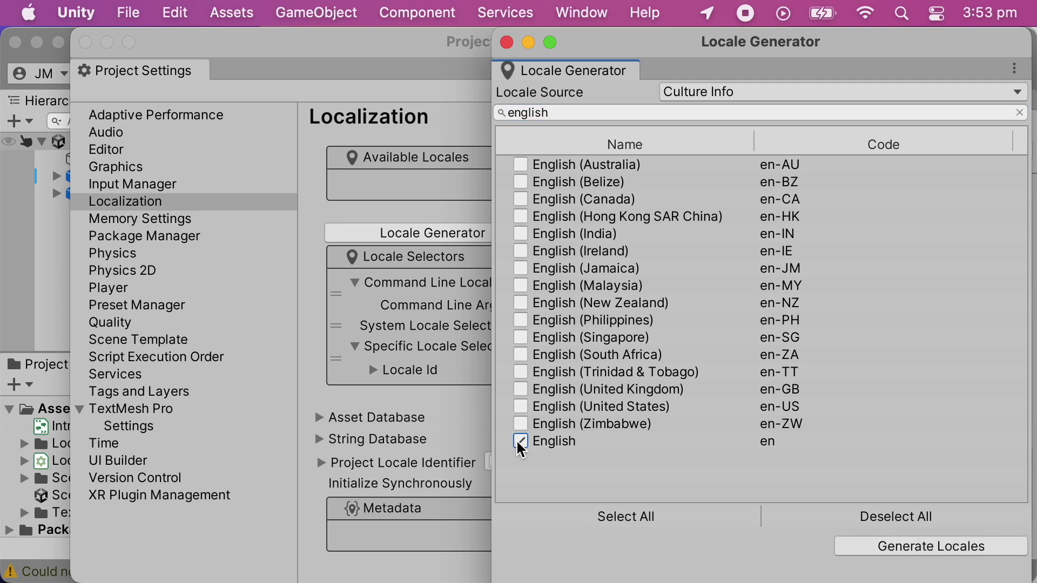
{"action": "left_click", "coordinate": [581, 108]}
{"action": "type", "text": "spanish"}
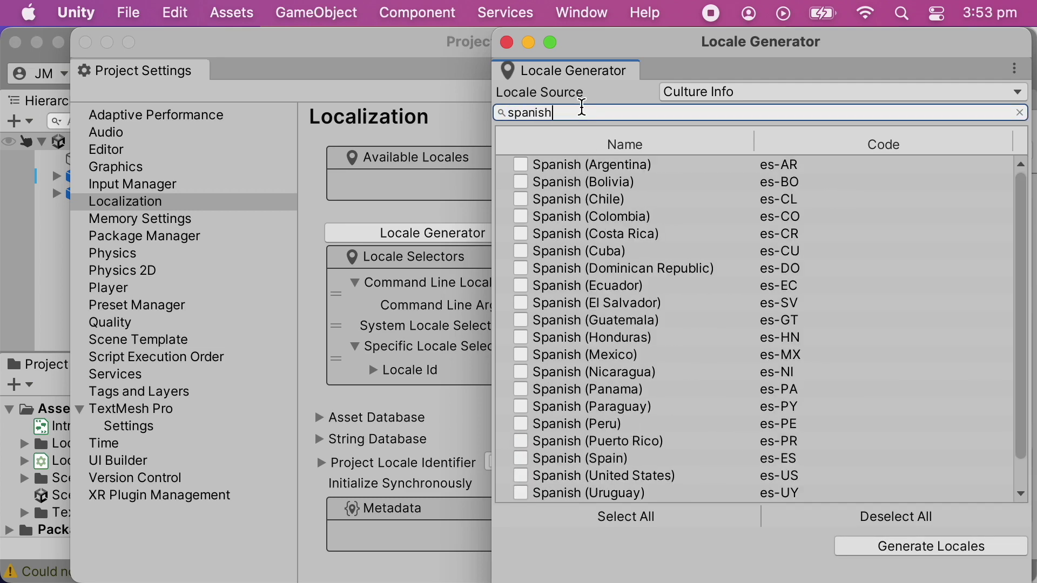
{"action": "scroll", "coordinate": [655, 294], "scroll_direction": "down", "scroll_amount": 2}
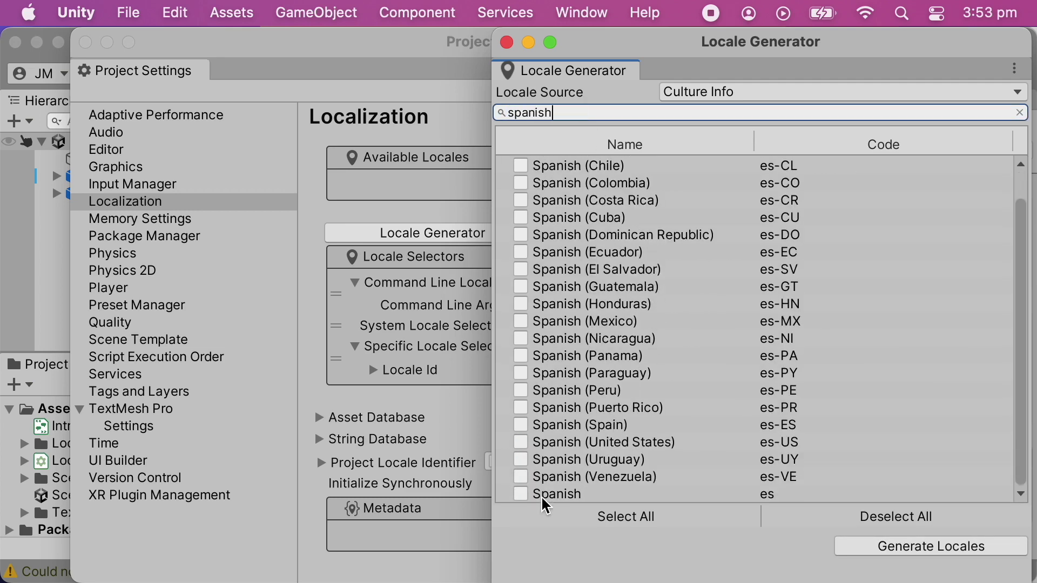
{"action": "left_click", "coordinate": [522, 494]}
{"action": "scroll", "coordinate": [655, 263], "scroll_direction": "up", "scroll_amount": 2}
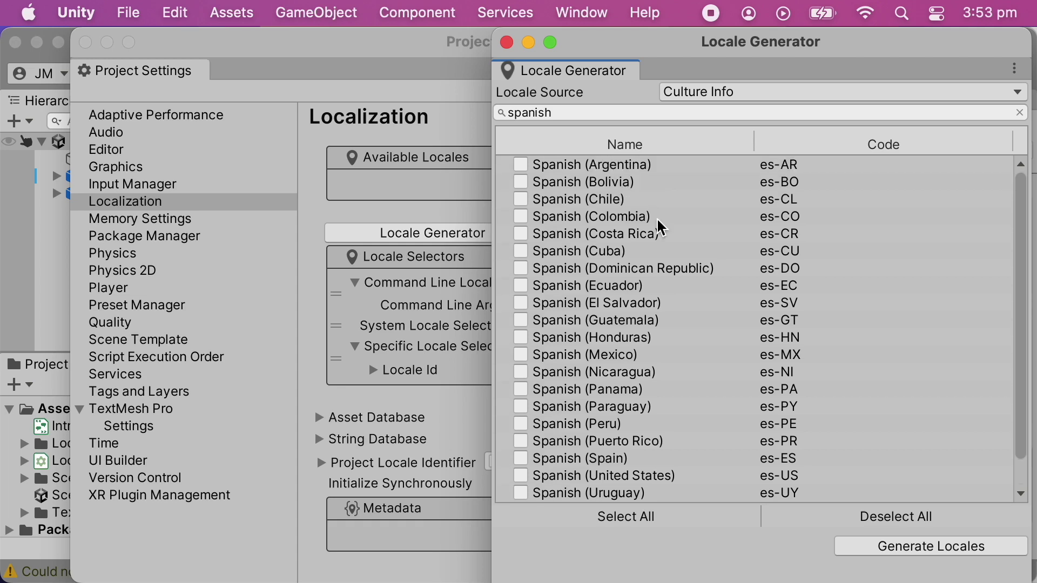
{"action": "left_click", "coordinate": [615, 113]}
{"action": "key", "text": "BackSpace"}
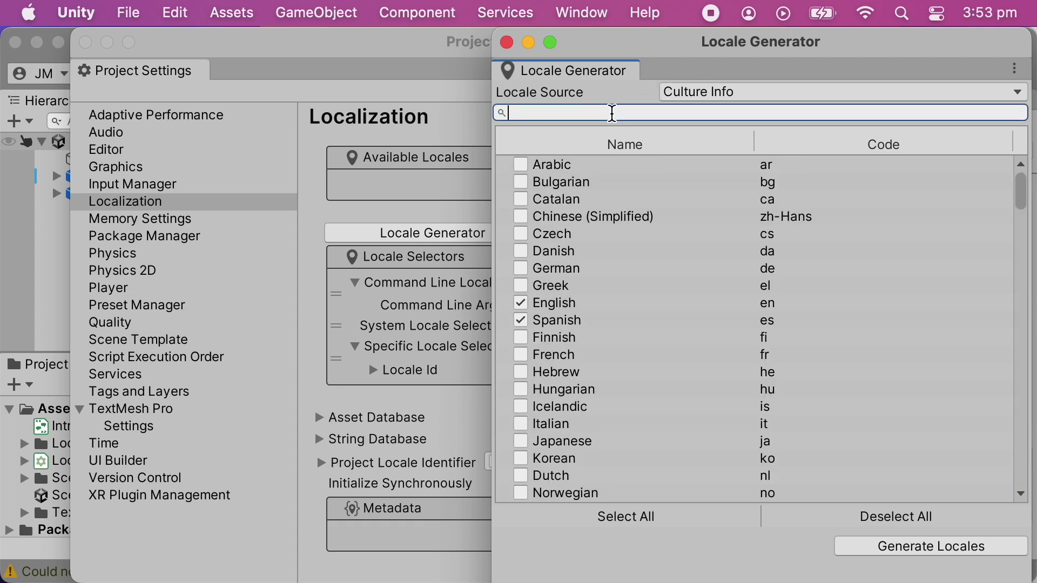
- Generate the selected locales into the Localisation folder
{"action": "left_click", "coordinate": [938, 547]}
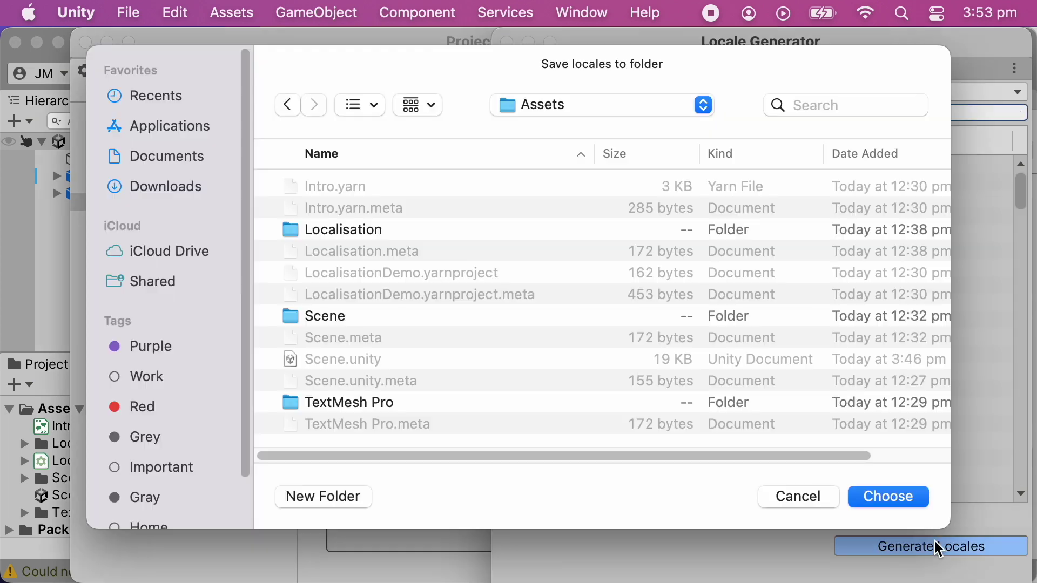
{"action": "double_click", "coordinate": [400, 232]}
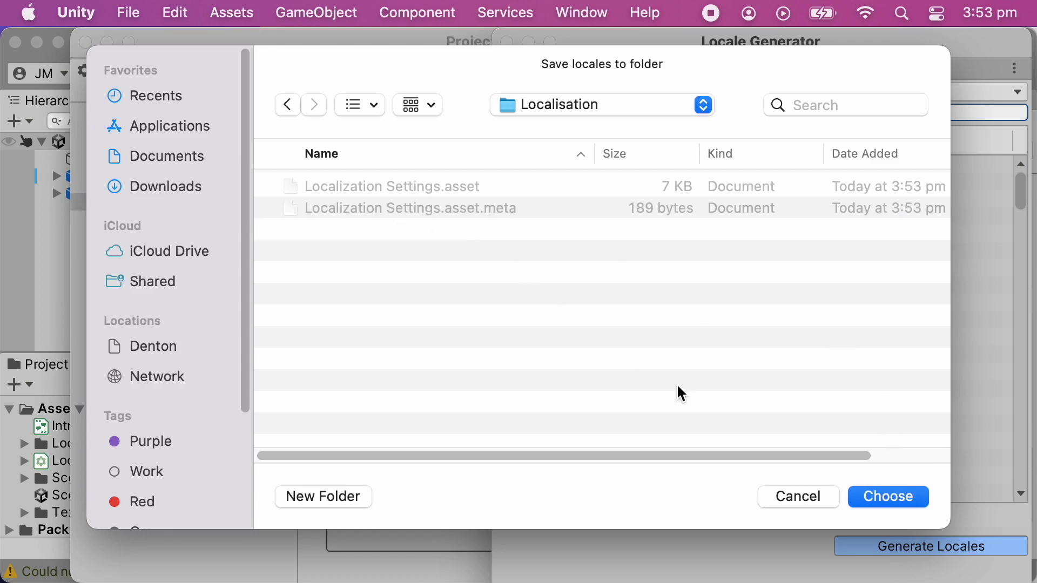
{"action": "left_click", "coordinate": [894, 500]}
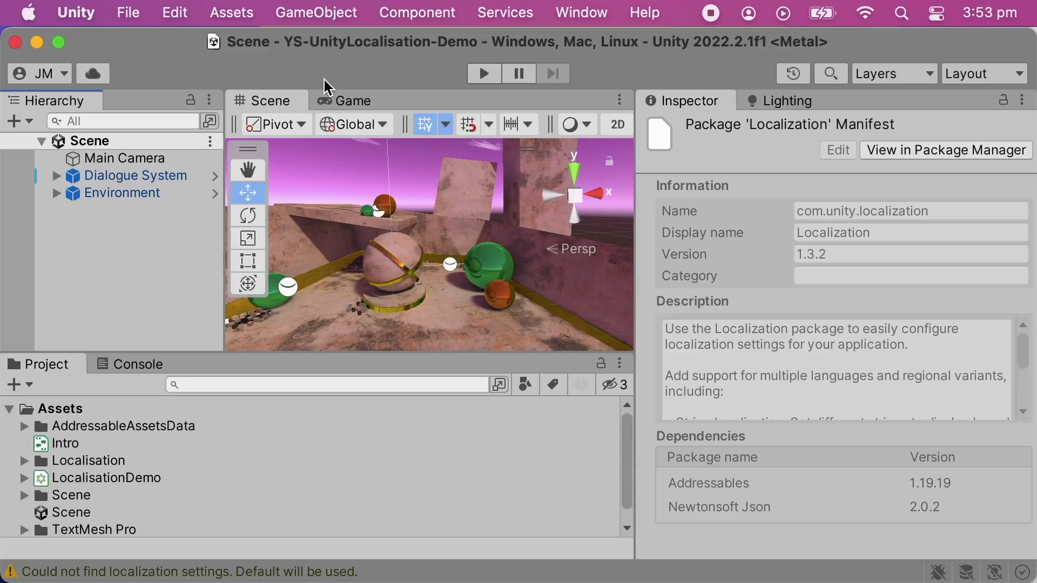
- Set up a new string table collection named 'Dialogue' for English and Spanish in Localization Tables
{"action": "left_click", "coordinate": [582, 14]}
{"action": "mouse_move", "coordinate": [679, 340]}
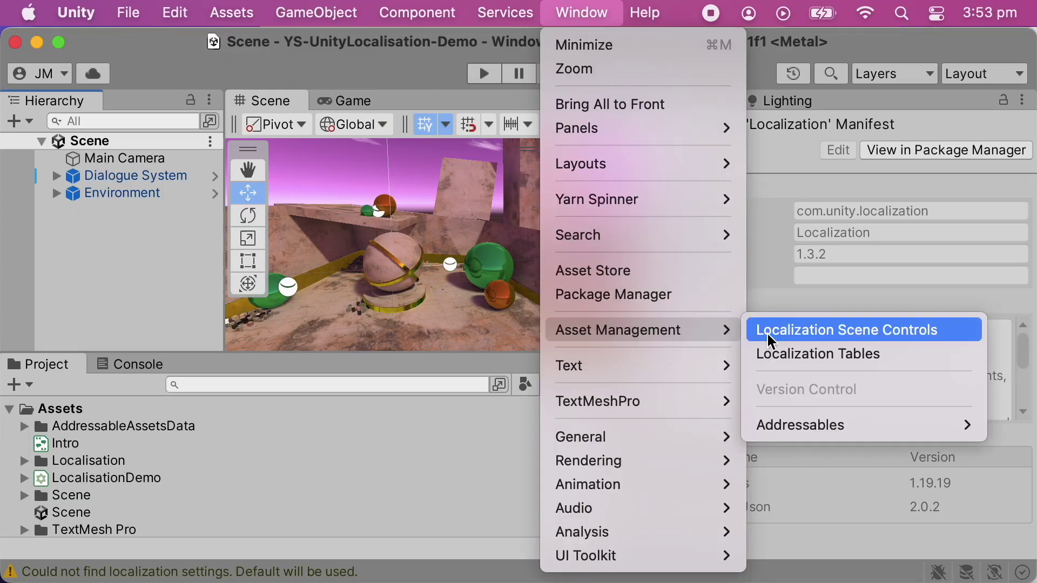
{"action": "left_click", "coordinate": [783, 355]}
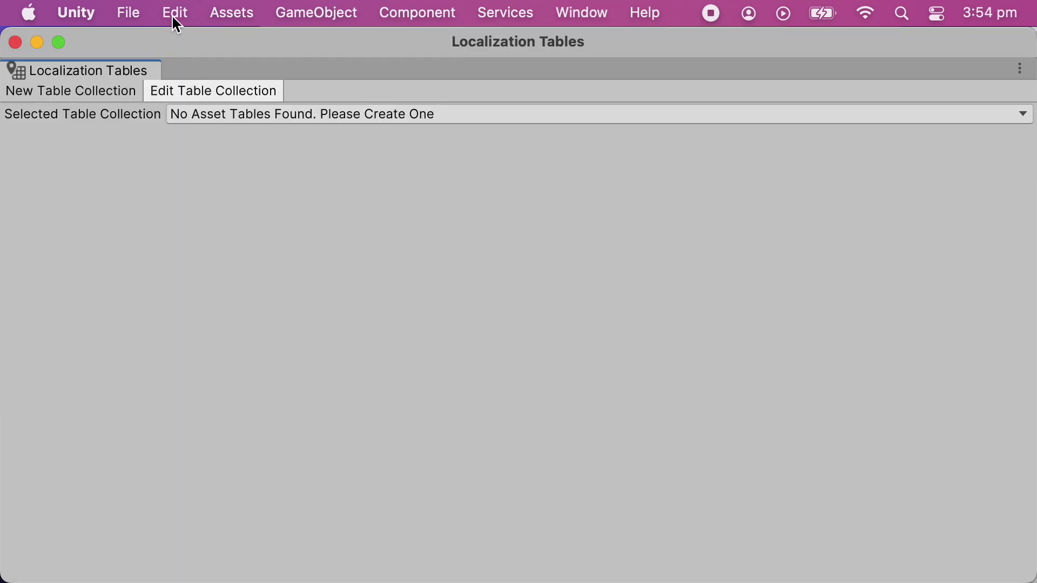
{"action": "left_click", "coordinate": [96, 93]}
{"action": "left_click", "coordinate": [236, 238]}
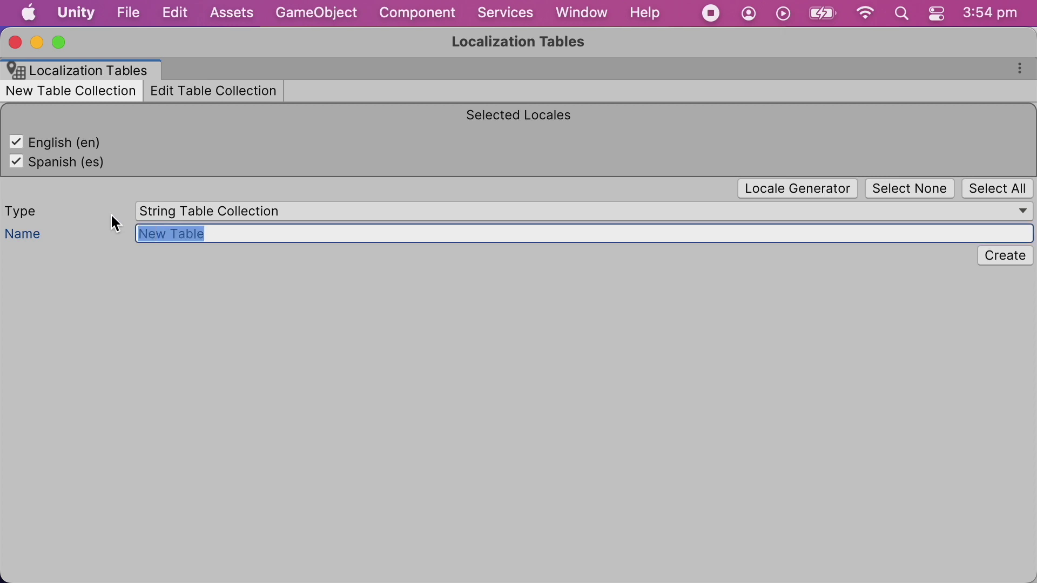
{"action": "type", "text": "Dialogue"}
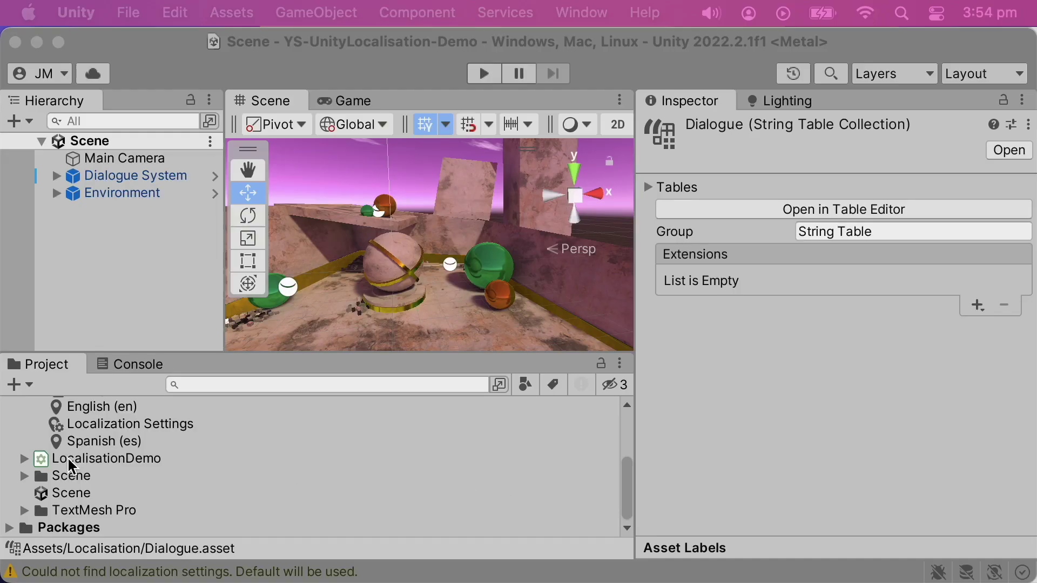
- Enable Use Unity Localisation on the LocalisationDemo Yarn project with the Dialogue table, and apply
{"action": "left_click", "coordinate": [71, 464]}
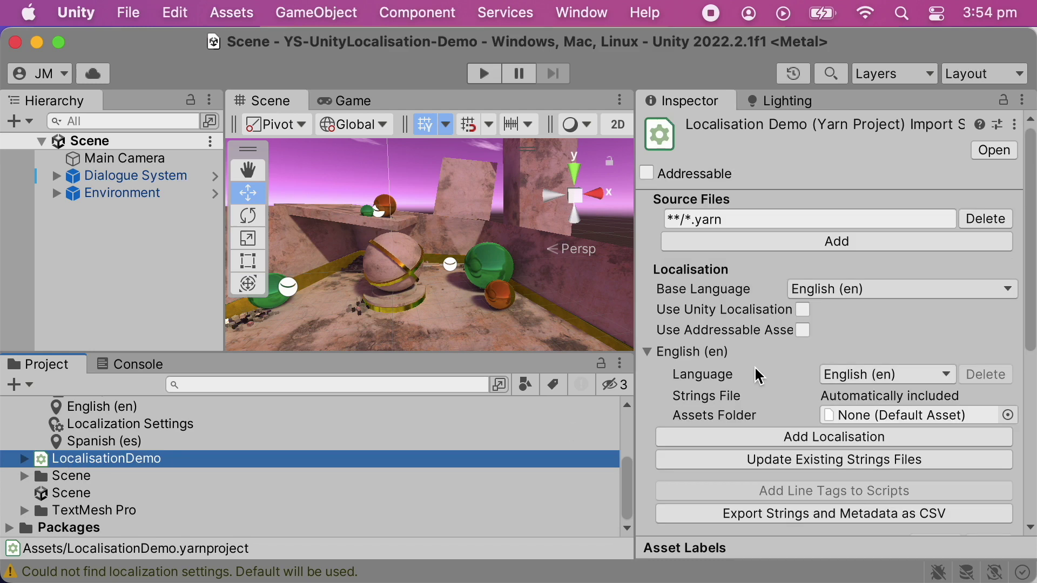
{"action": "left_click", "coordinate": [803, 310]}
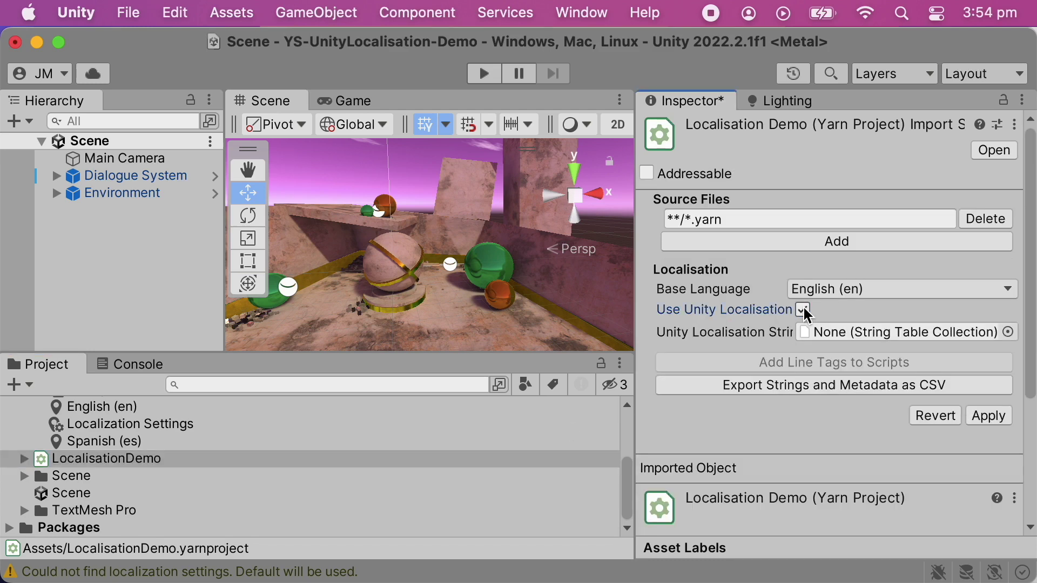
{"action": "left_click", "coordinate": [1008, 331]}
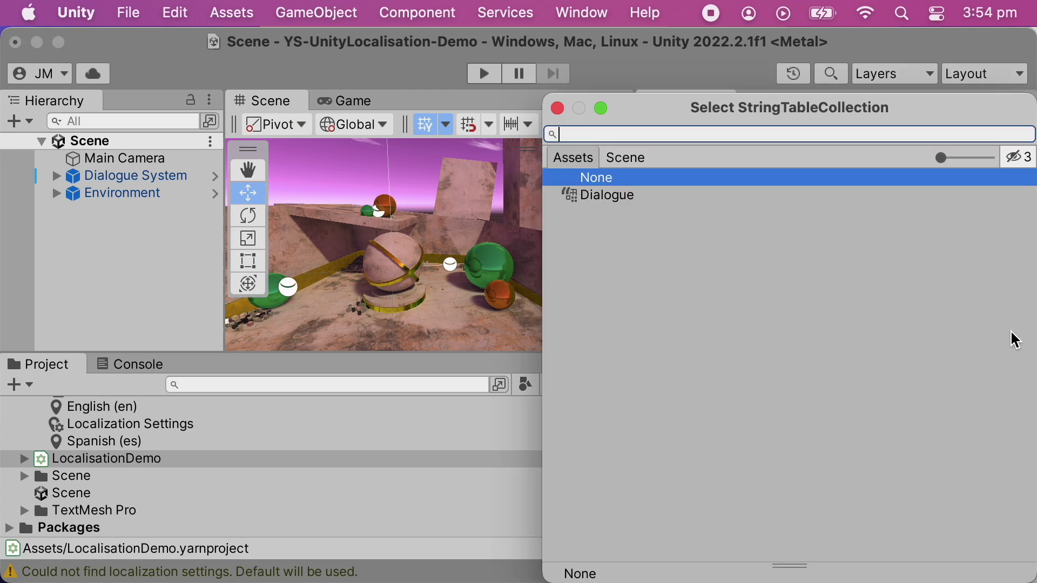
{"action": "double_click", "coordinate": [650, 202]}
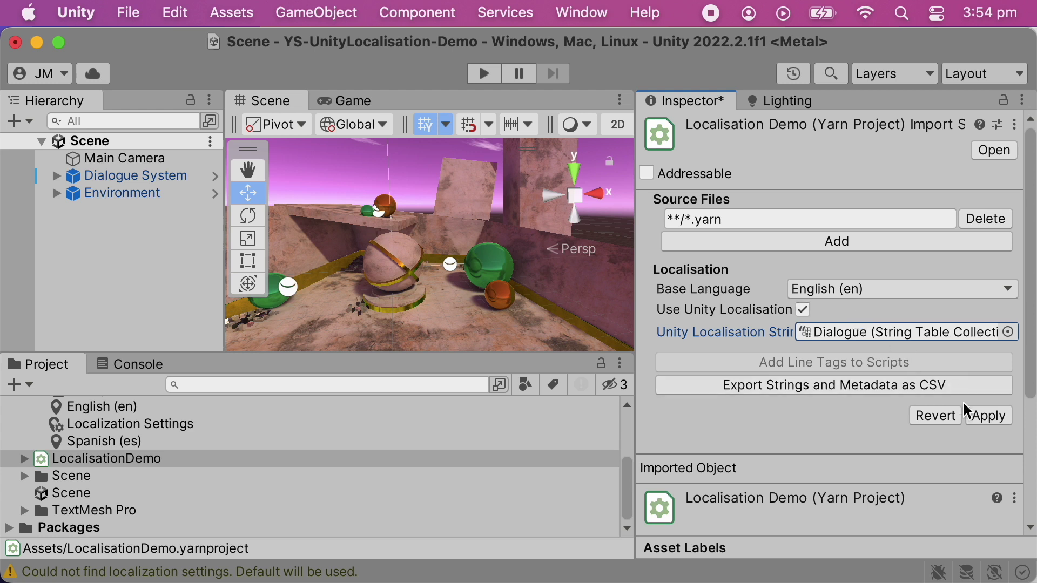
{"action": "left_click", "coordinate": [977, 416]}
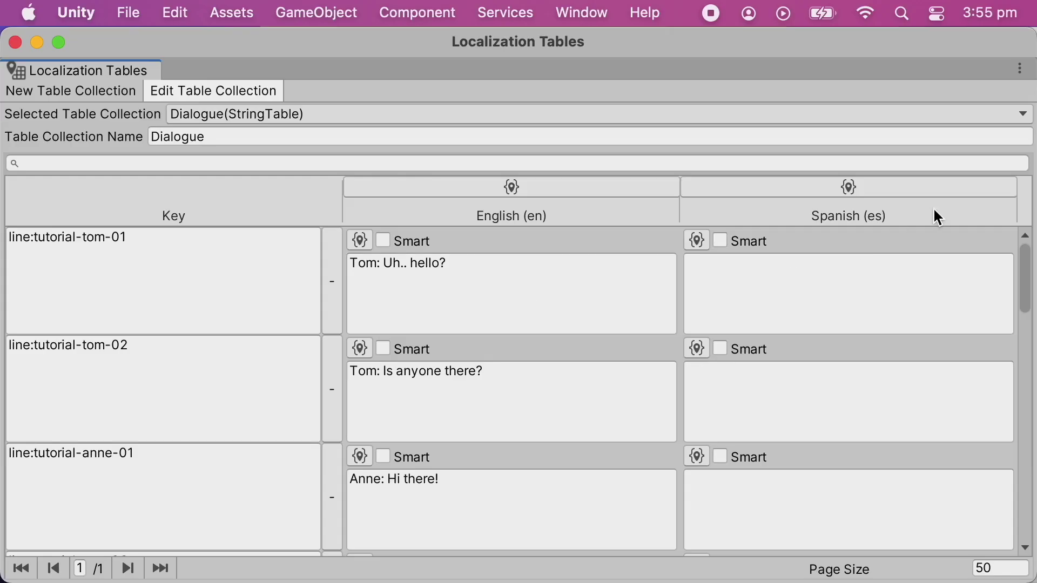
- Export the Dialogue table collection as a CSV file named Dialogue
{"action": "left_click", "coordinate": [1021, 69]}
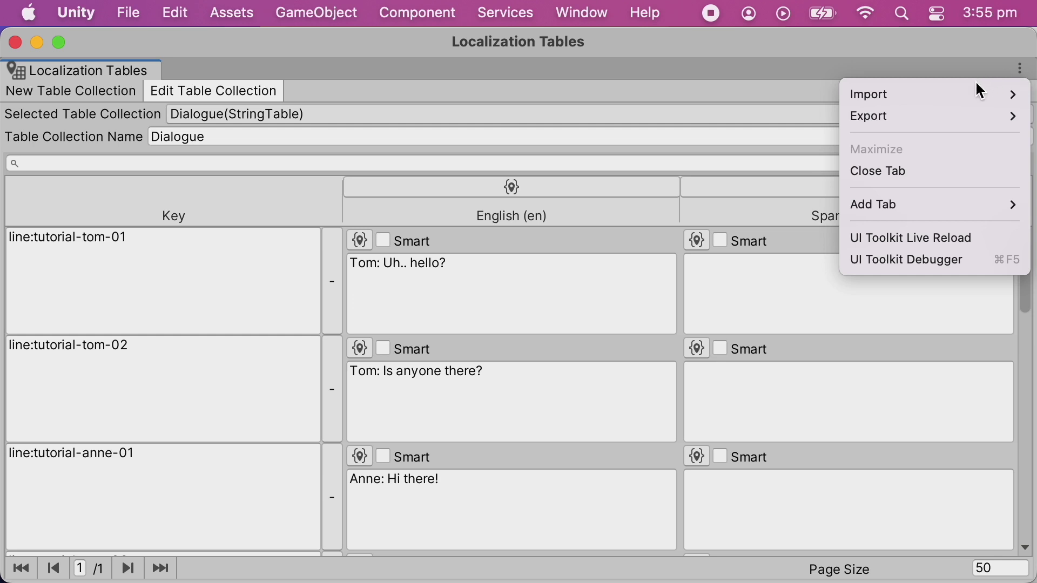
{"action": "mouse_move", "coordinate": [955, 115]}
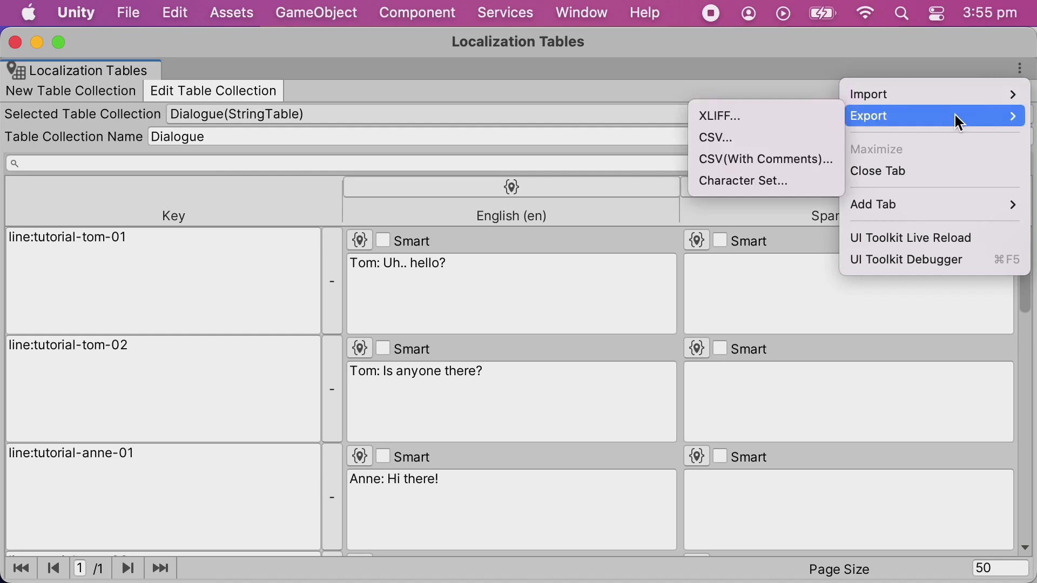
{"action": "left_click", "coordinate": [806, 142]}
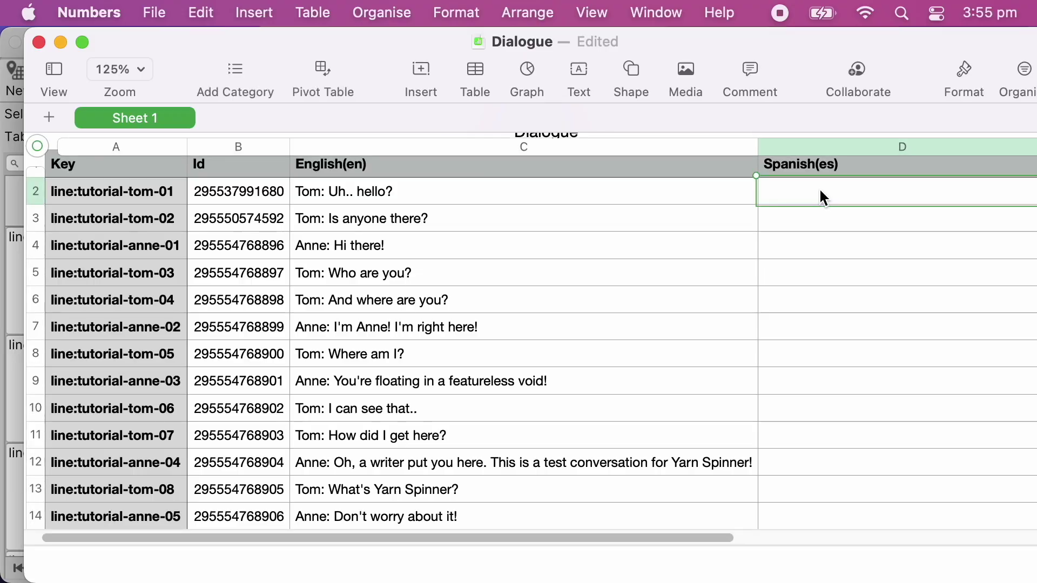
- Paste the Spanish translations into the CSV and import Dialogue.csv back into the table
{"action": "key", "text": "super+v"}
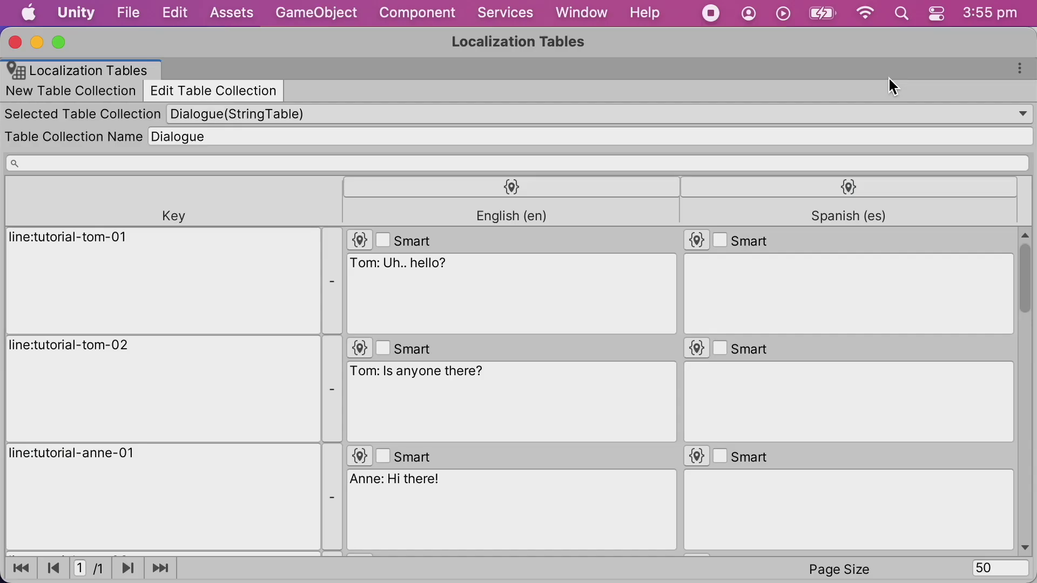
{"action": "left_click", "coordinate": [1021, 69]}
{"action": "mouse_move", "coordinate": [981, 92]}
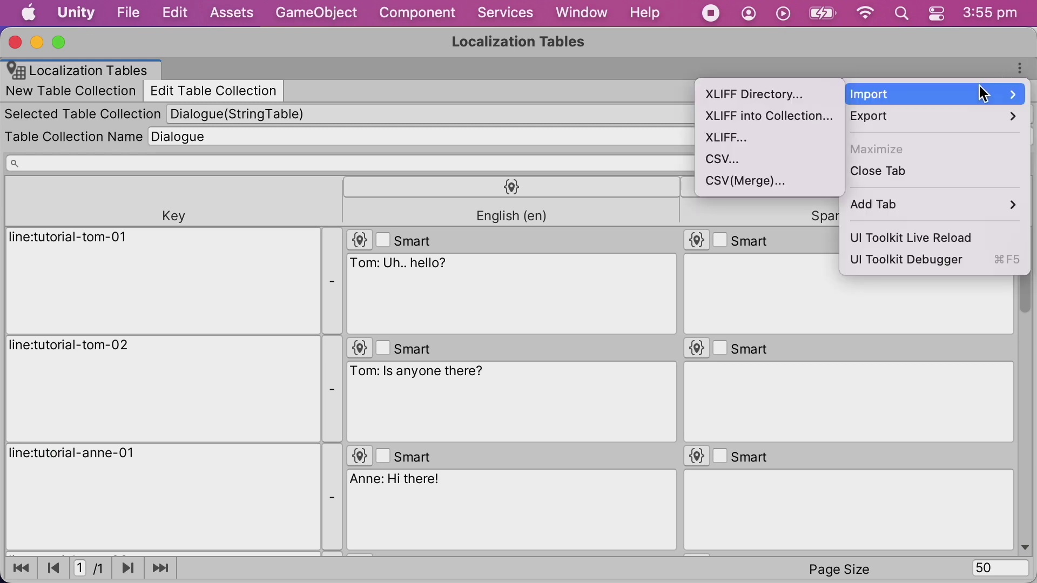
{"action": "left_click", "coordinate": [721, 160]}
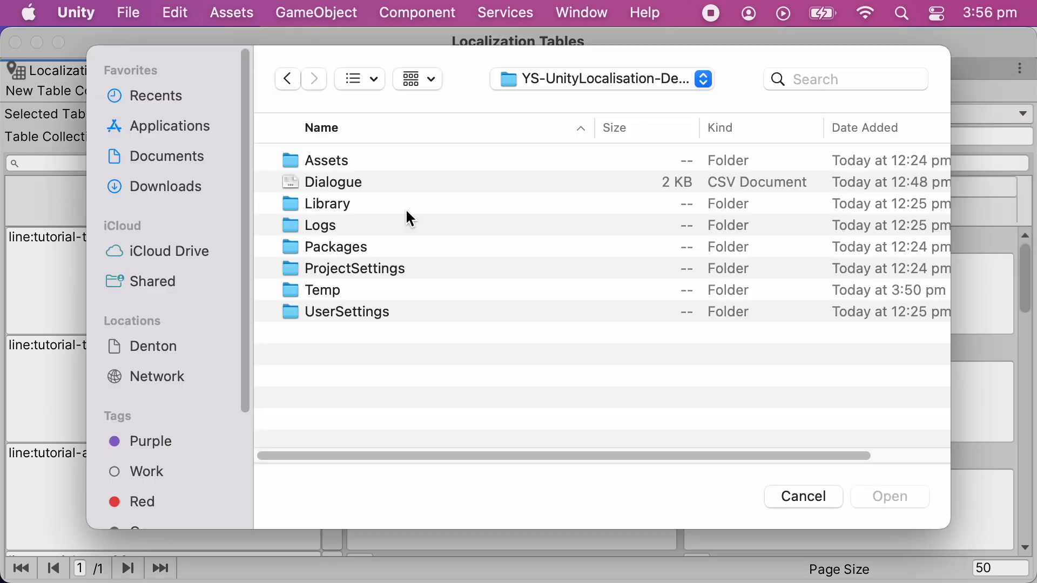
{"action": "key", "text": "Return"}
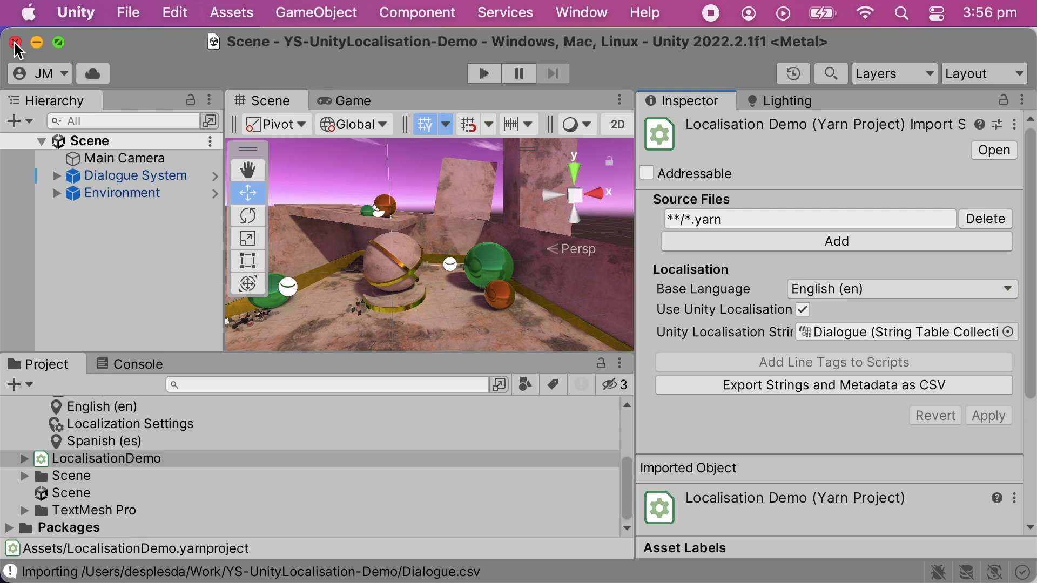
- Add a Unity Localised Line Provider to the Dialogue System's runner, using the Dialogue strings table
{"action": "left_click", "coordinate": [141, 173]}
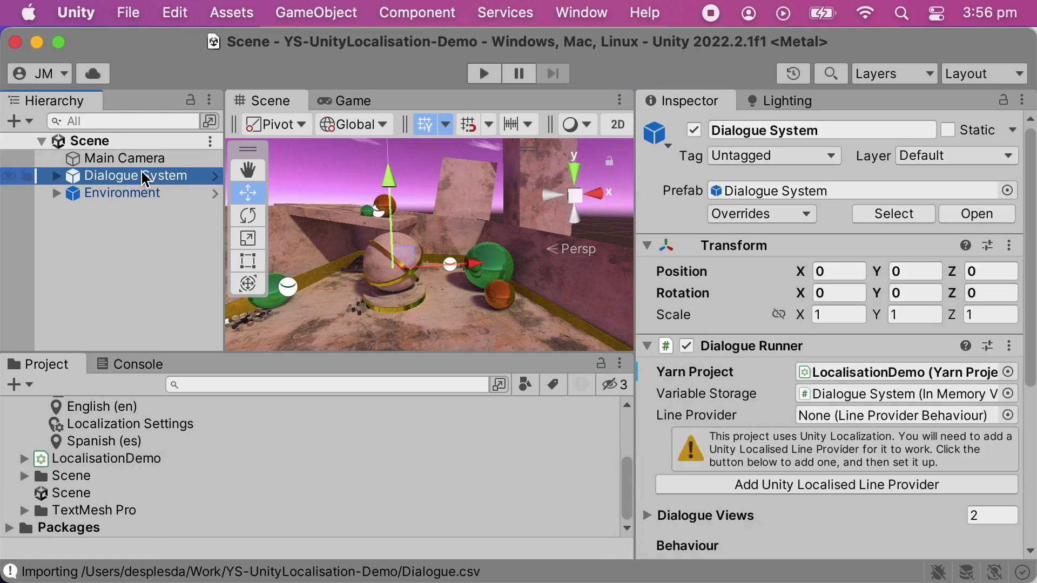
{"action": "scroll", "coordinate": [738, 392], "scroll_direction": "down", "scroll_amount": 5}
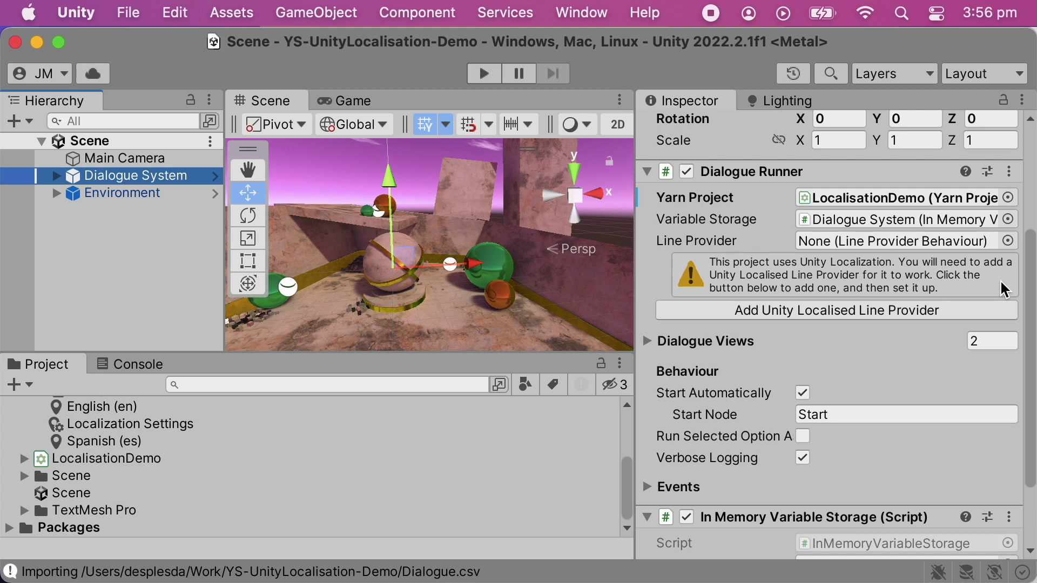
{"action": "left_click", "coordinate": [970, 306]}
{"action": "scroll", "coordinate": [928, 402], "scroll_direction": "down", "scroll_amount": 4}
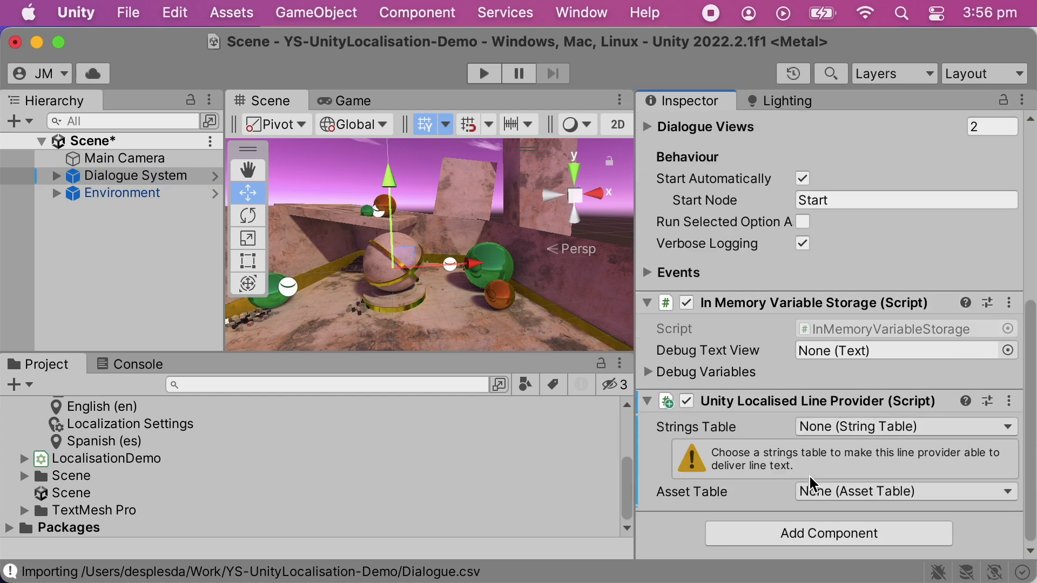
{"action": "left_click", "coordinate": [889, 427]}
{"action": "left_click", "coordinate": [865, 267]}
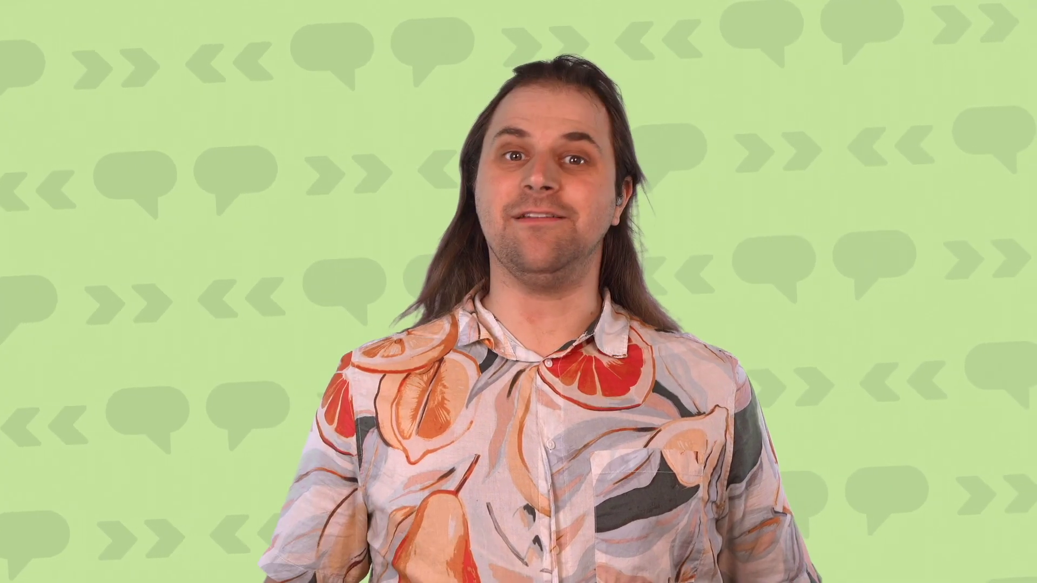
- Enter Play mode and switch the game's language dropdown to Spanish (es)
{"action": "left_click", "coordinate": [484, 74]}
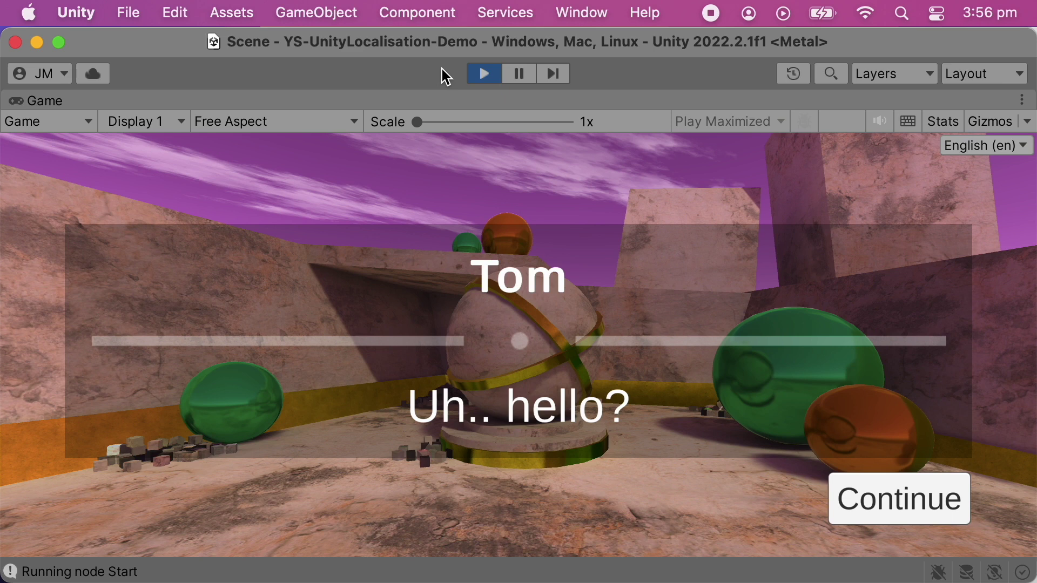
{"action": "left_click", "coordinate": [1012, 156]}
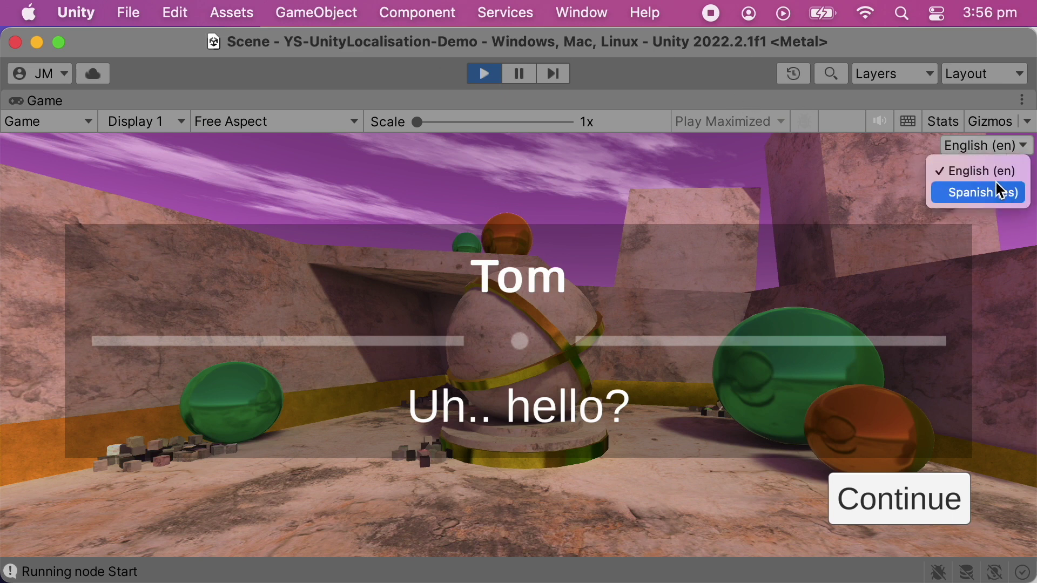
{"action": "left_click", "coordinate": [998, 195]}
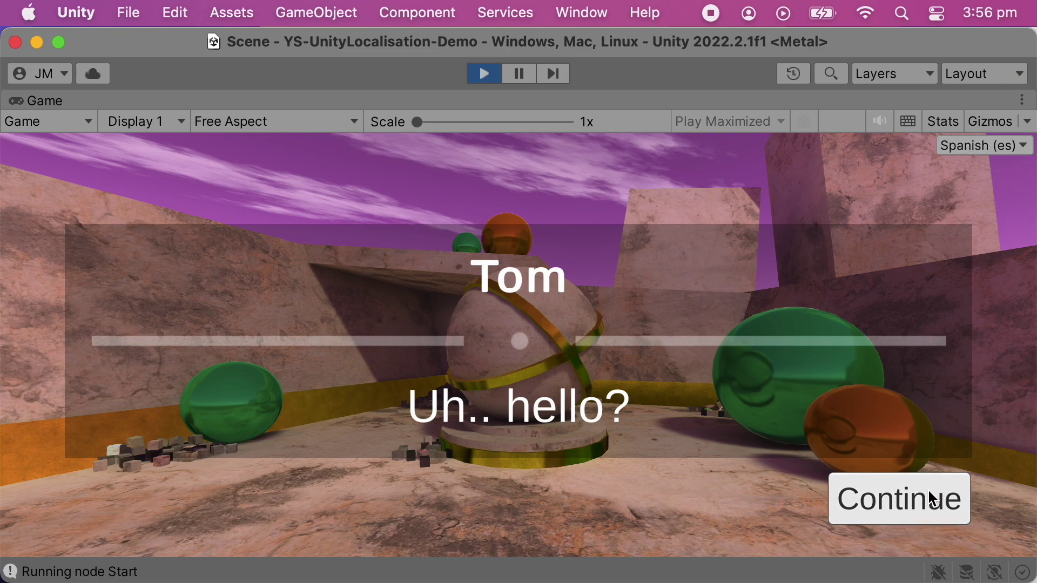